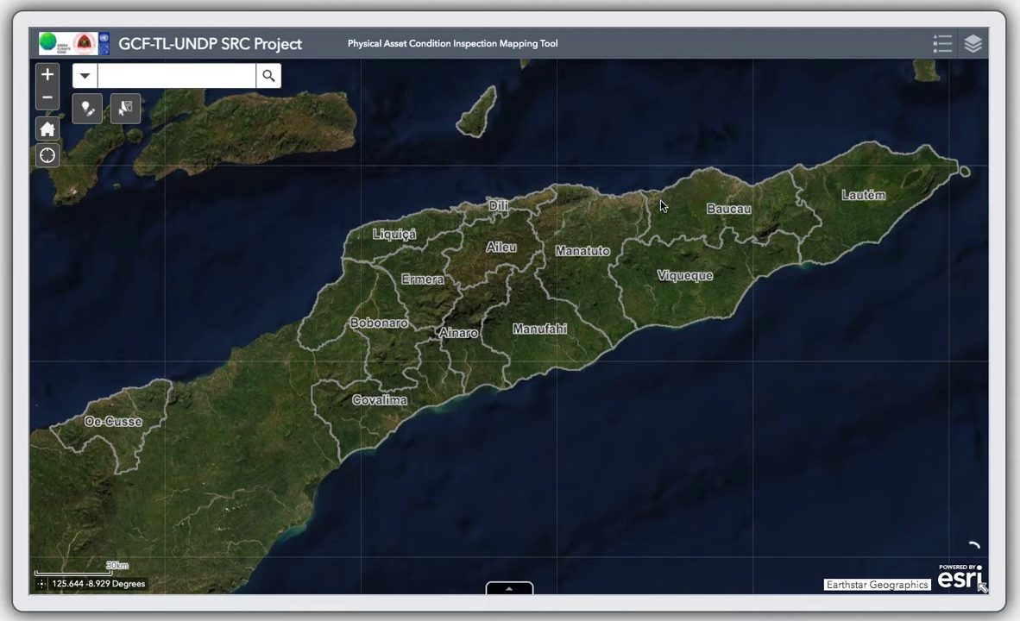
Step: Turn on the Infra projects layer in the Layer List
click(974, 47)
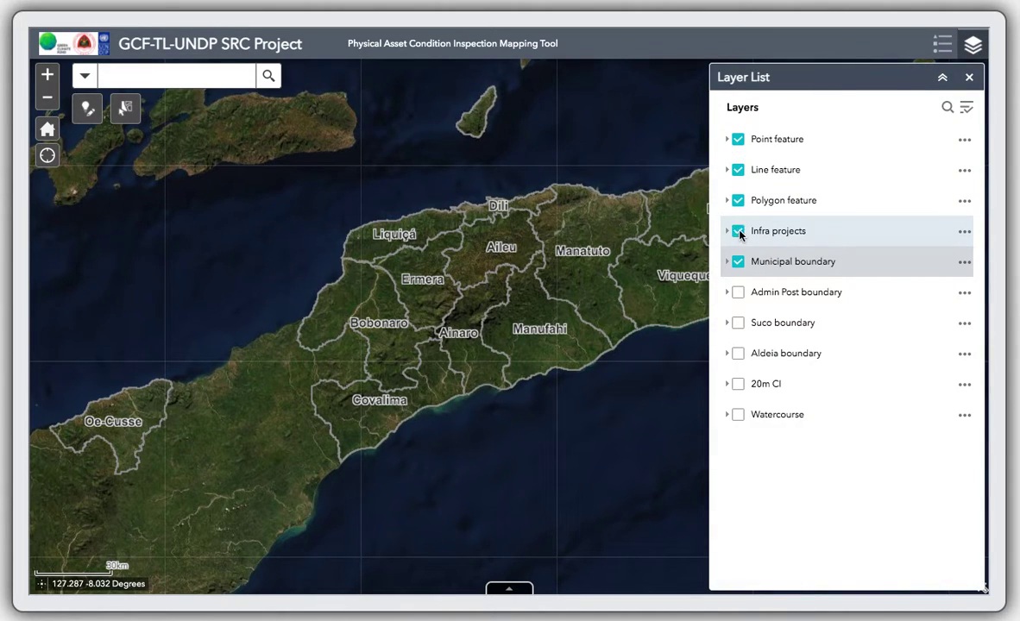
click(739, 231)
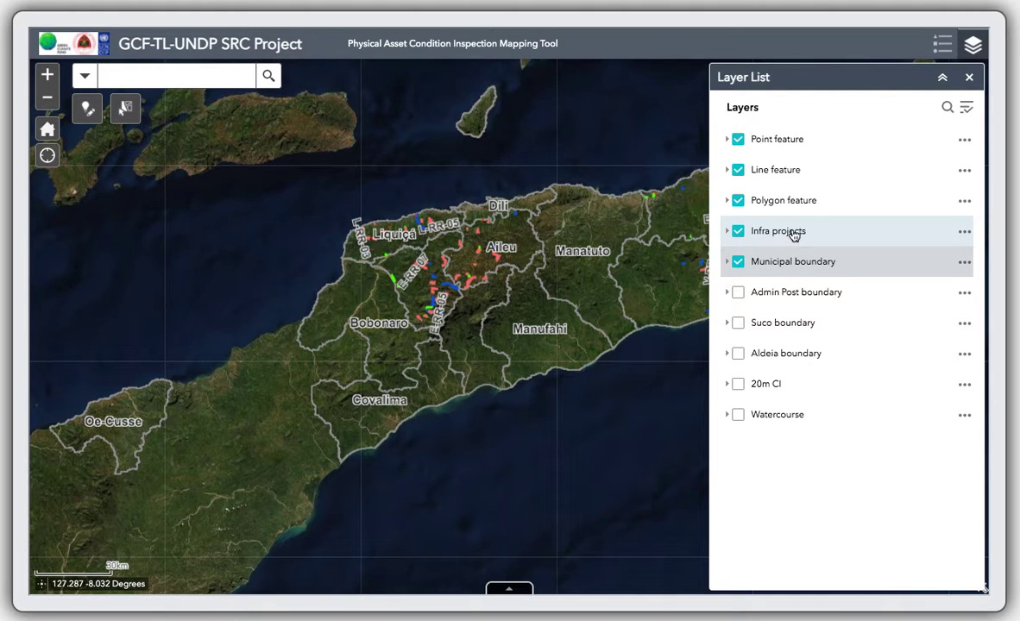
click(970, 79)
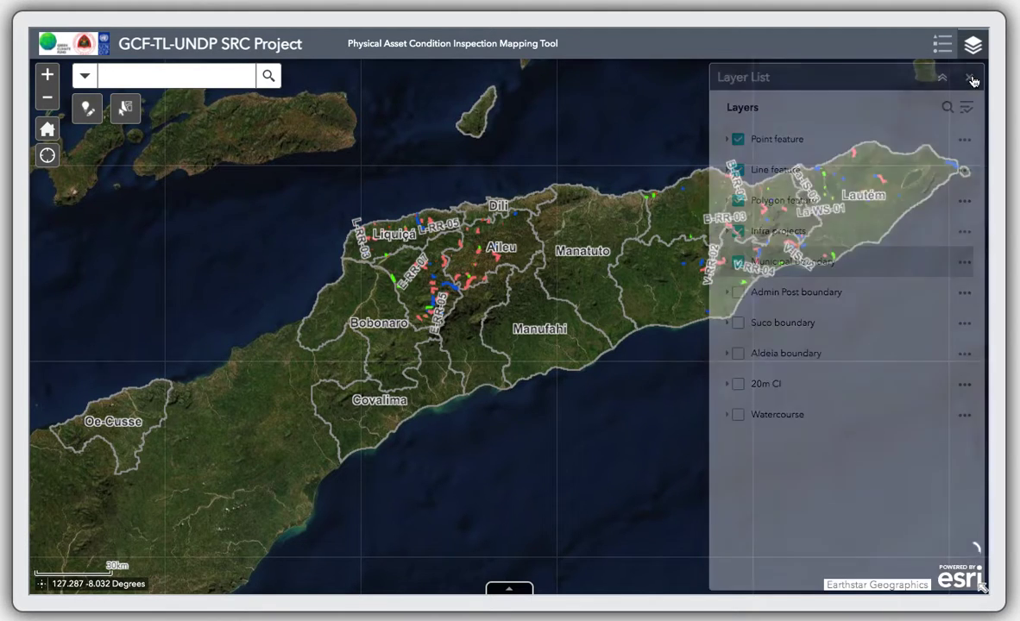
Step: Search Infra Project features for B-IS-07 and zoom to that irrigation line
click(85, 80)
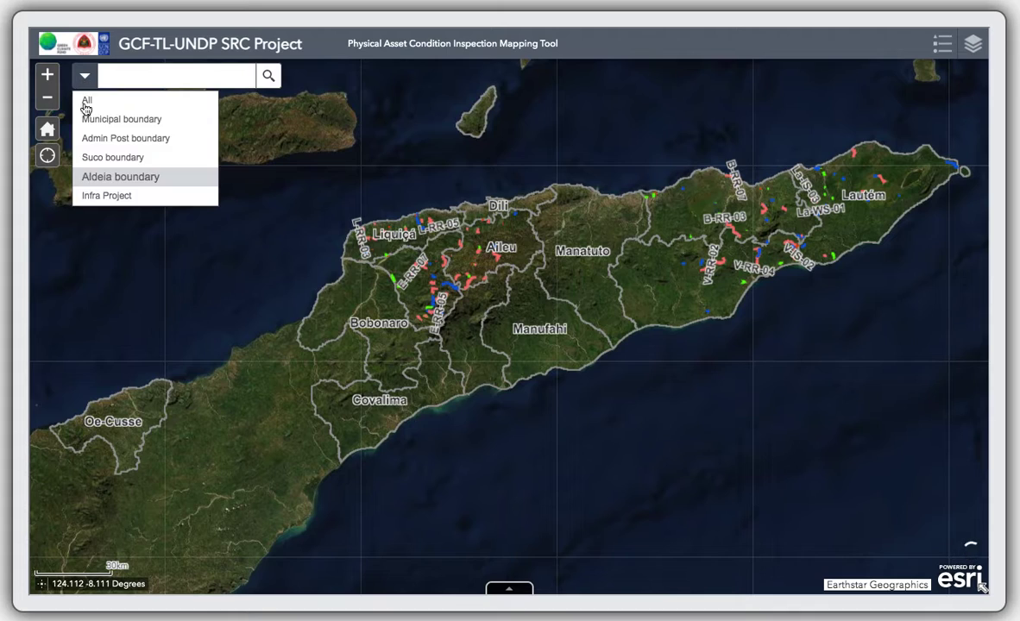
click(103, 196)
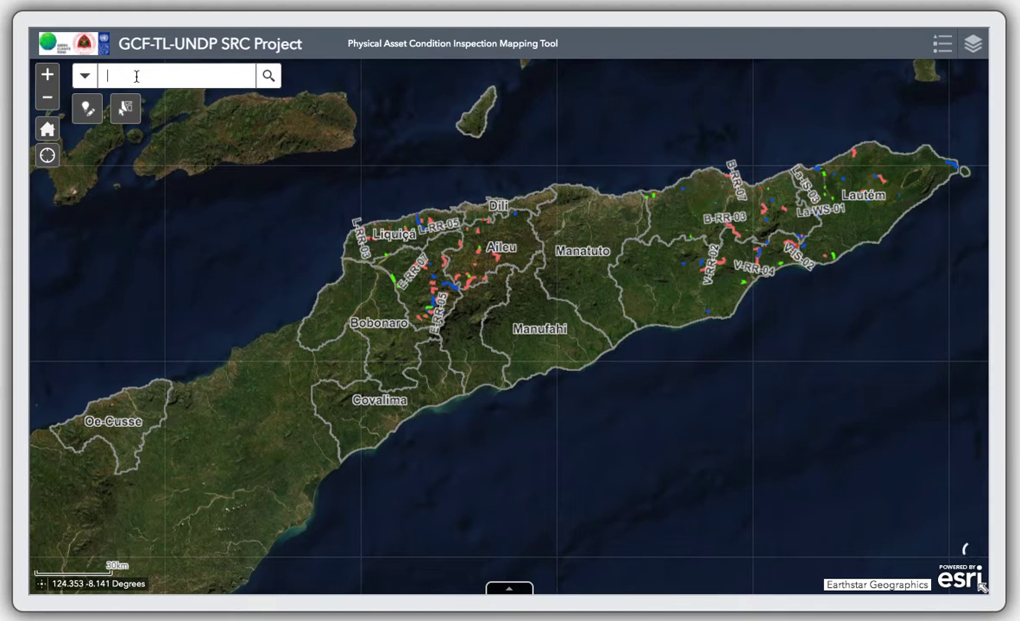
text(B-IS-07)
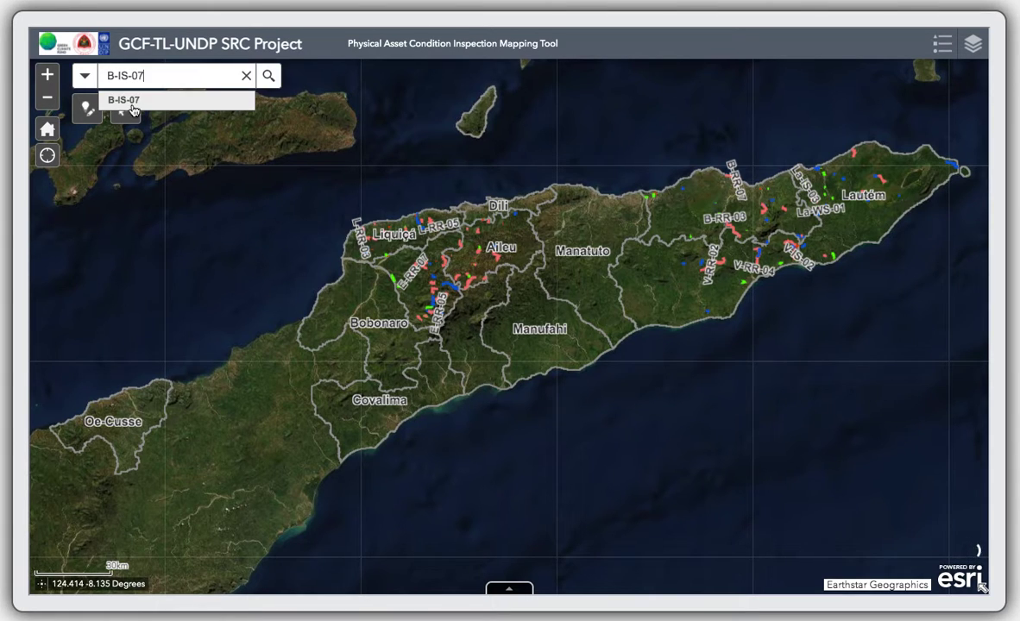
click(129, 100)
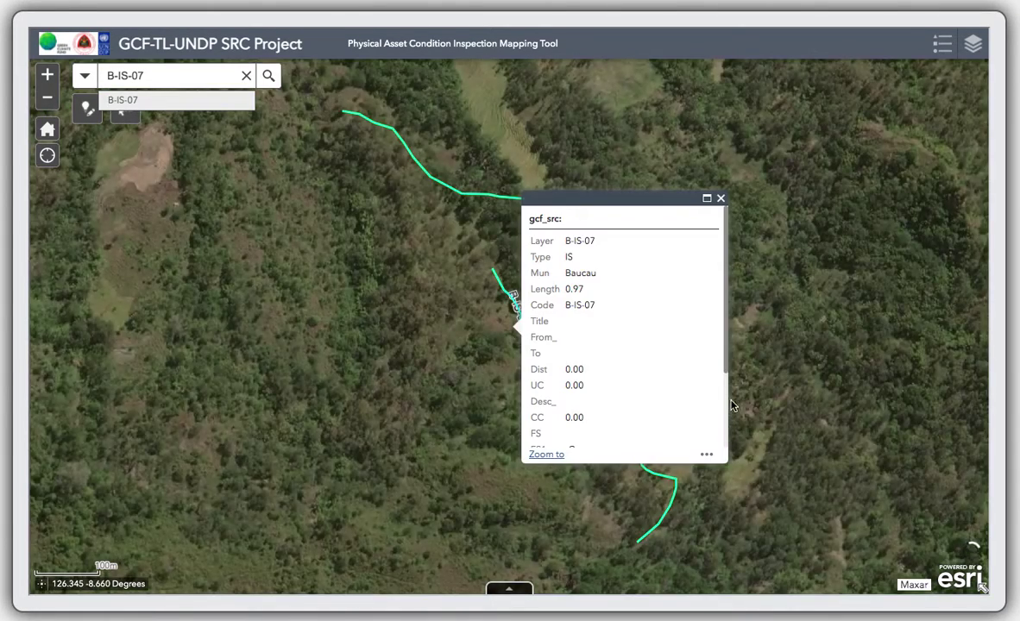
click(721, 200)
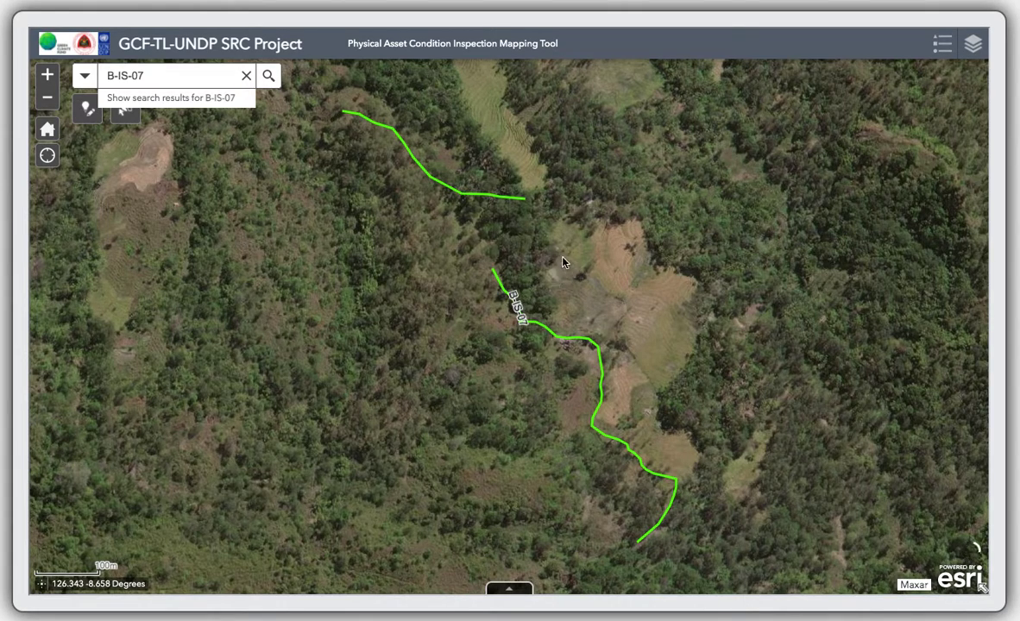
Step: Pan the map to show the ground north of the B-IS-07 line
drag(600, 236, 502, 272)
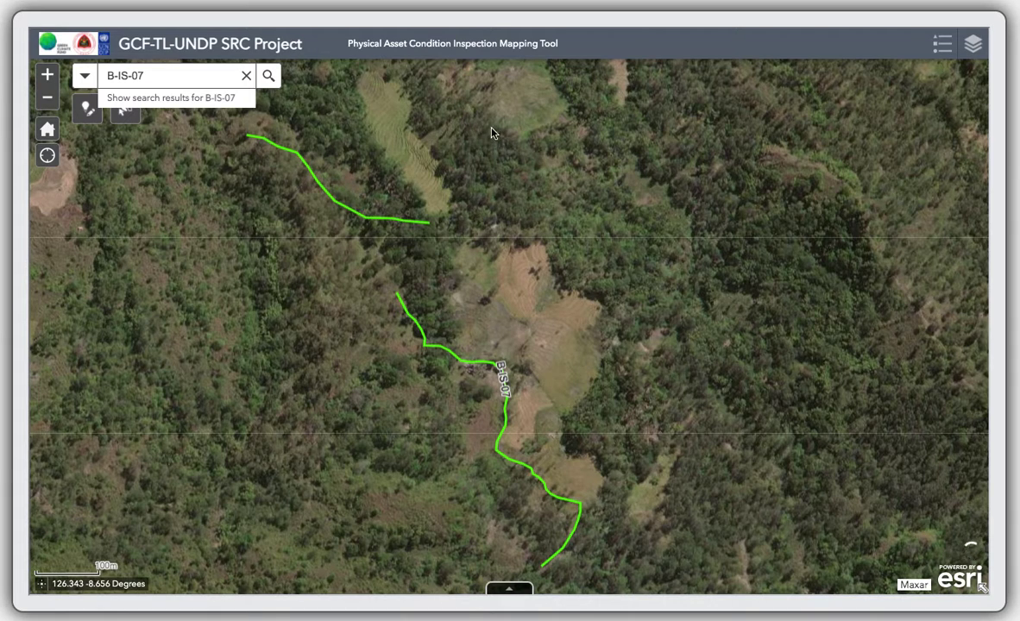
drag(496, 163, 540, 286)
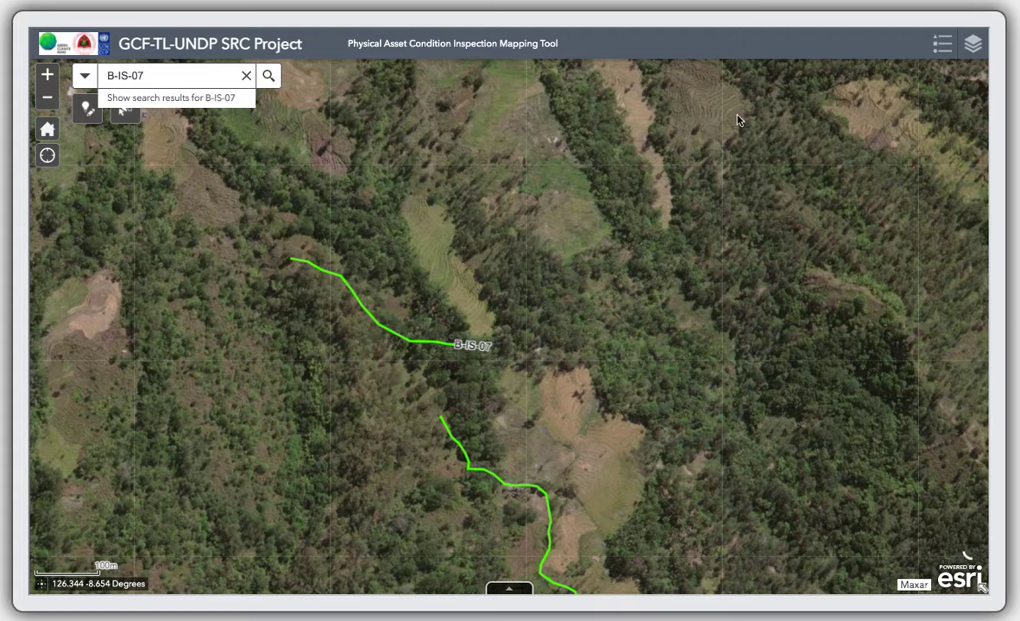
Step: Turn on the 20m CI contour layer
click(973, 44)
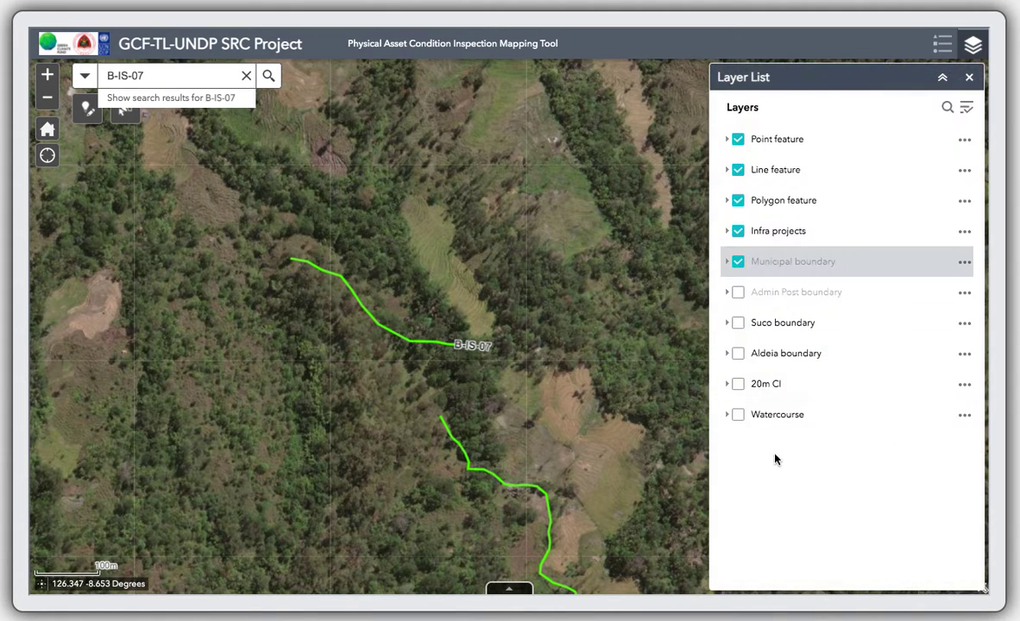
click(737, 386)
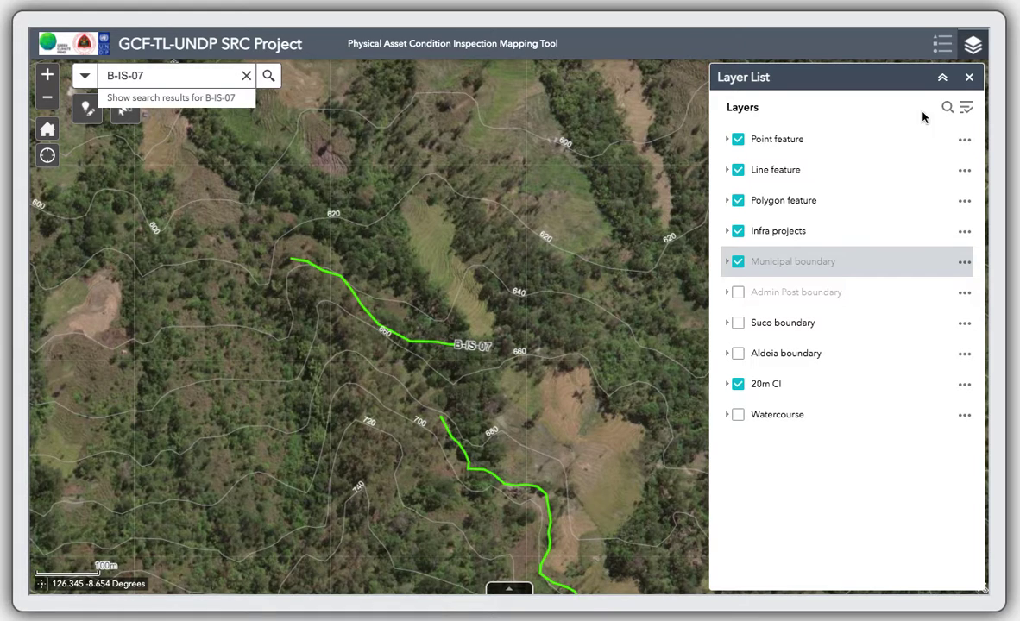
click(970, 79)
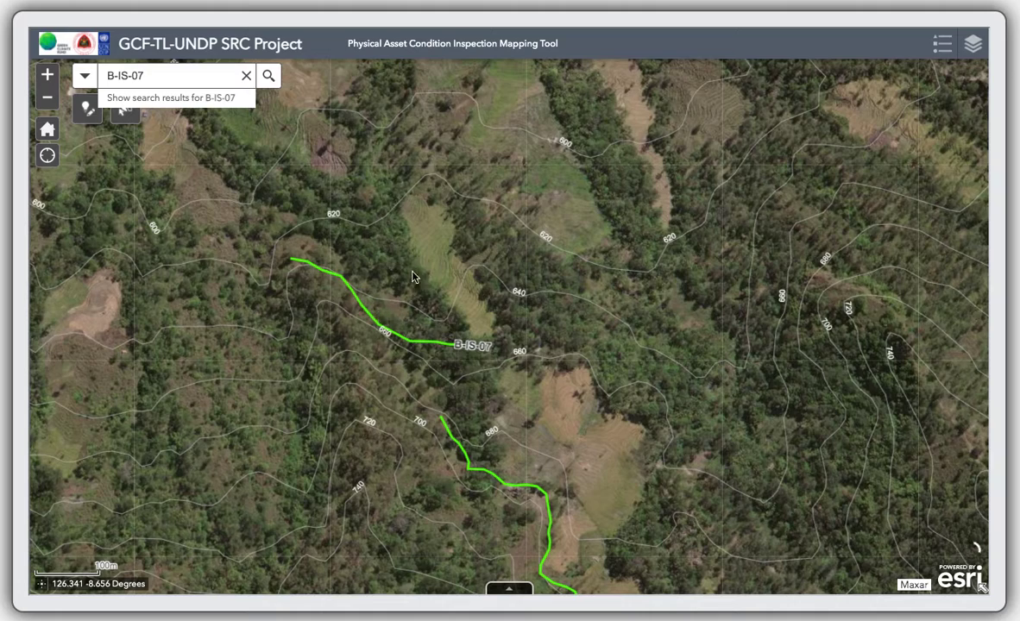
Step: Pan north, then back south to recentre the map on the B-IS-07 line
drag(463, 160, 419, 371)
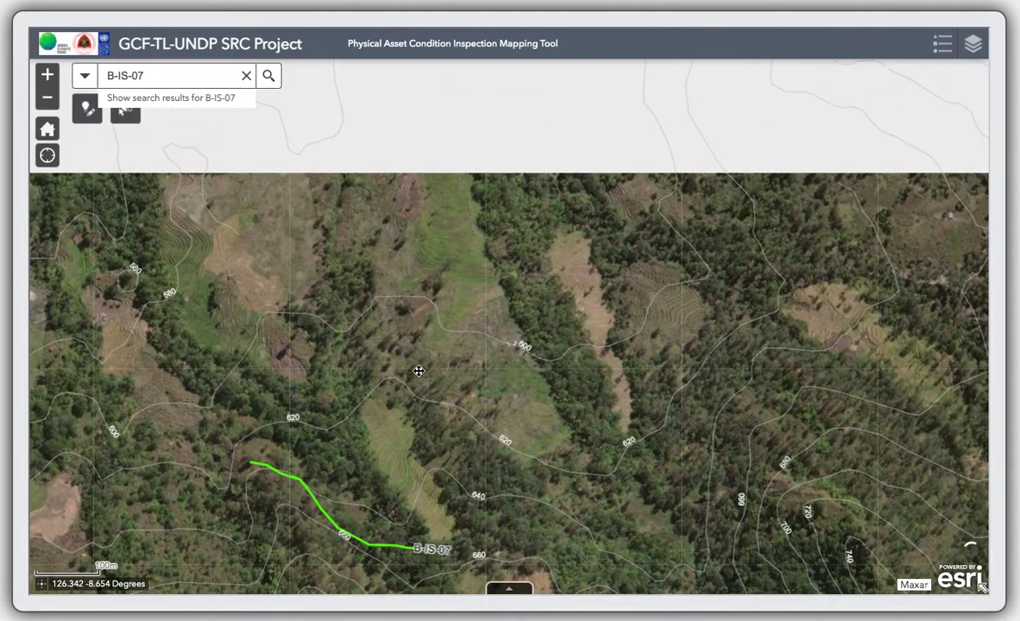
drag(413, 300, 412, 364)
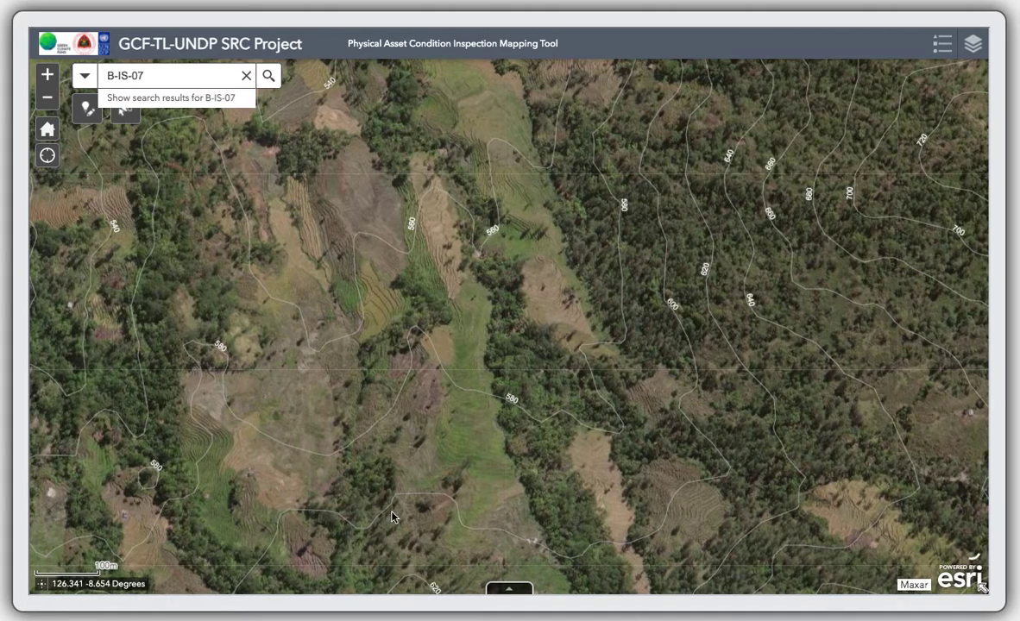
drag(392, 518, 371, 130)
drag(379, 436, 379, 150)
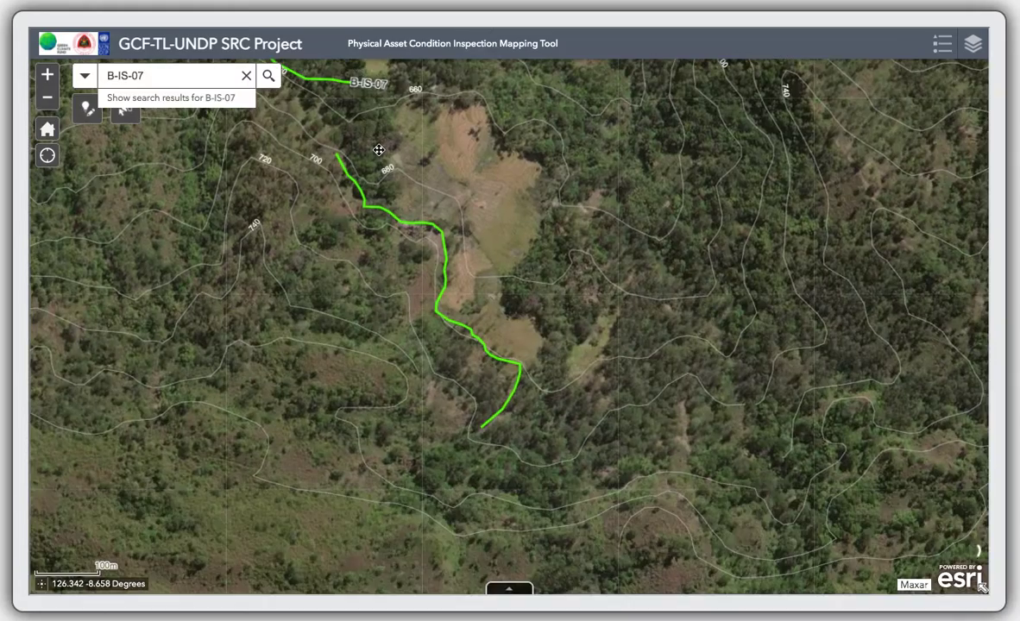
drag(440, 198, 442, 278)
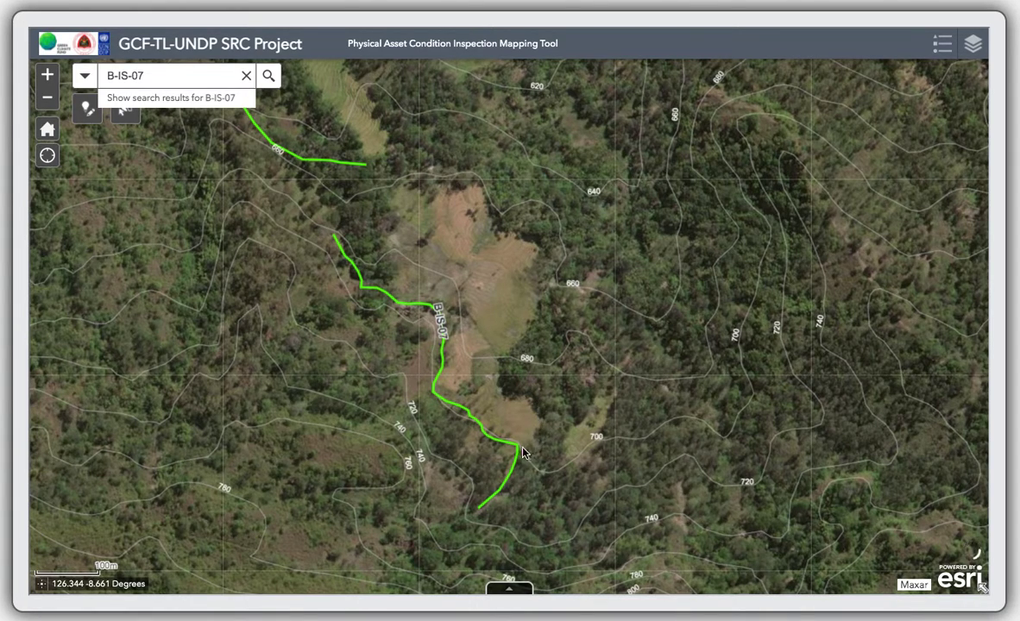
Step: Choose the Polygon template in Smart Editor and centre the cleared field beside B-IS-07
click(89, 110)
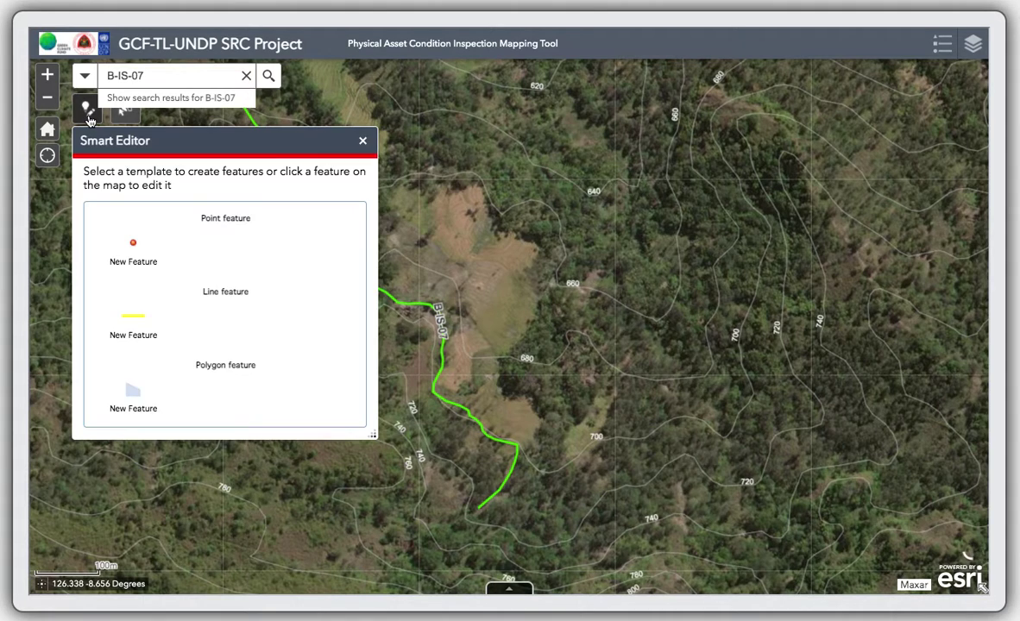
click(134, 397)
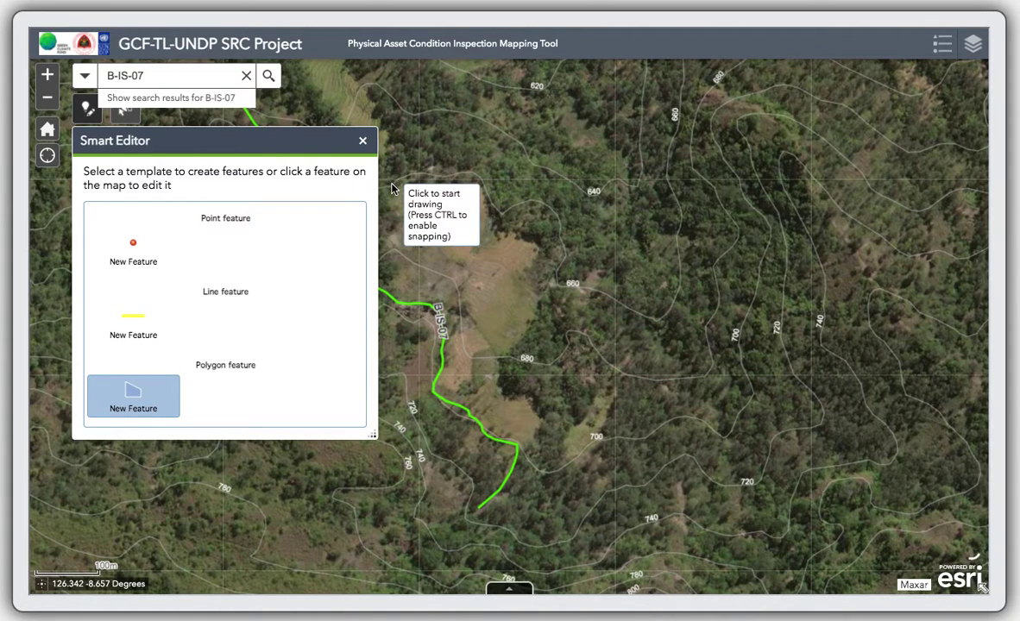
drag(399, 182, 574, 155)
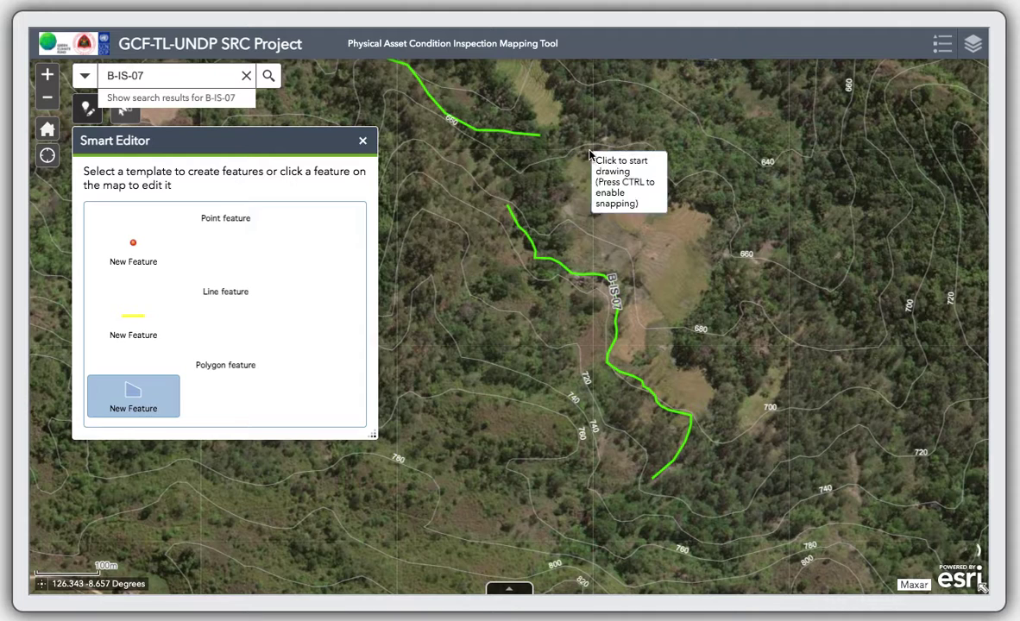
Step: Place farm polygon corners along the field's top and down its eastern edge
click(568, 155)
click(653, 147)
click(670, 199)
click(711, 213)
click(707, 283)
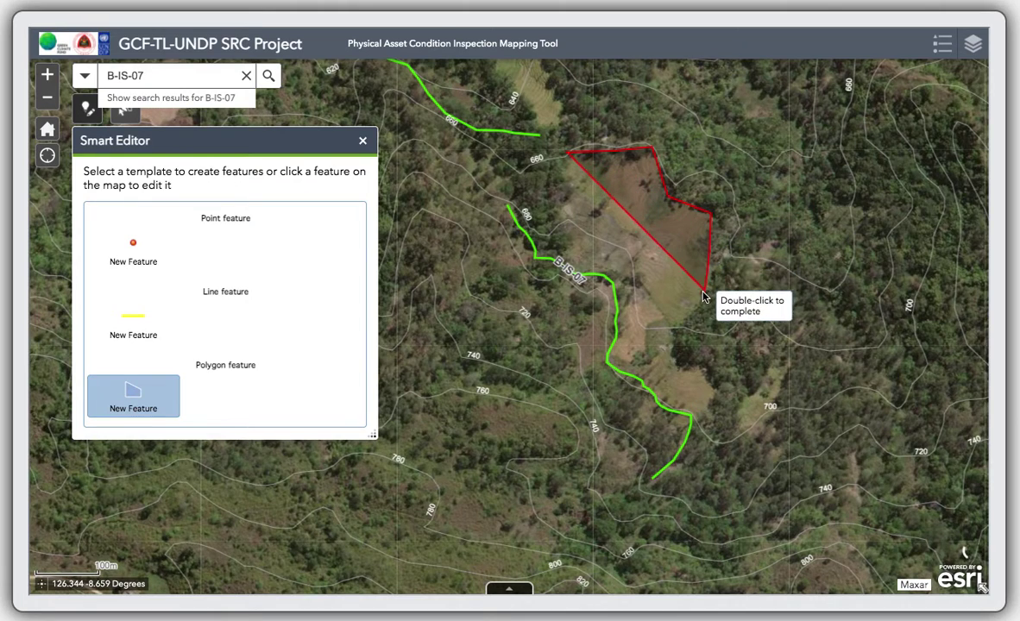
click(677, 341)
click(680, 362)
click(693, 372)
click(715, 405)
Step: Add the southern corner and corners along B-IS-07, then finish the polygon
click(704, 419)
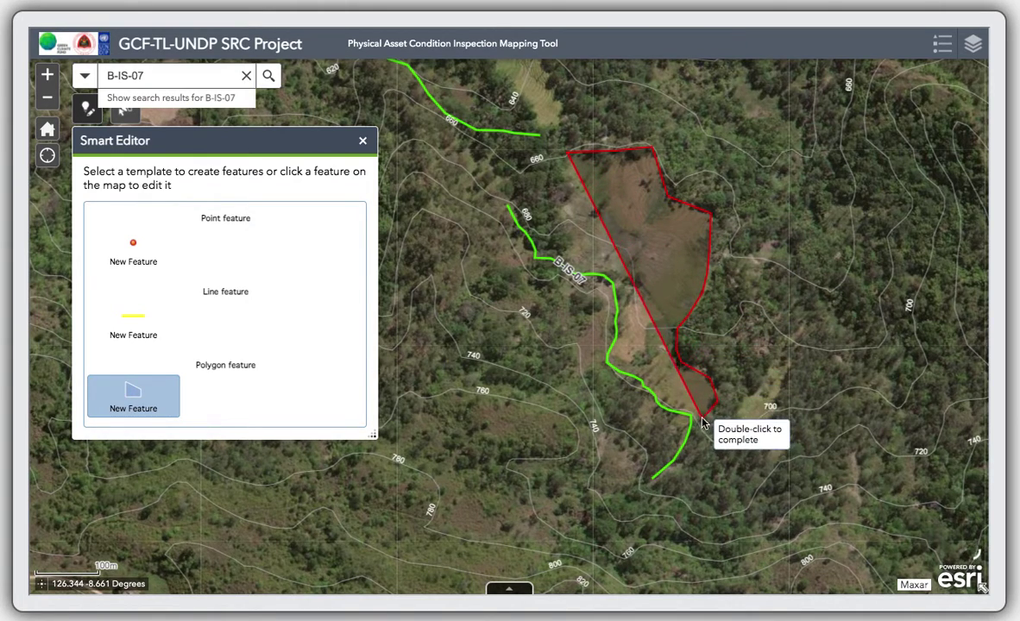
click(646, 385)
click(618, 368)
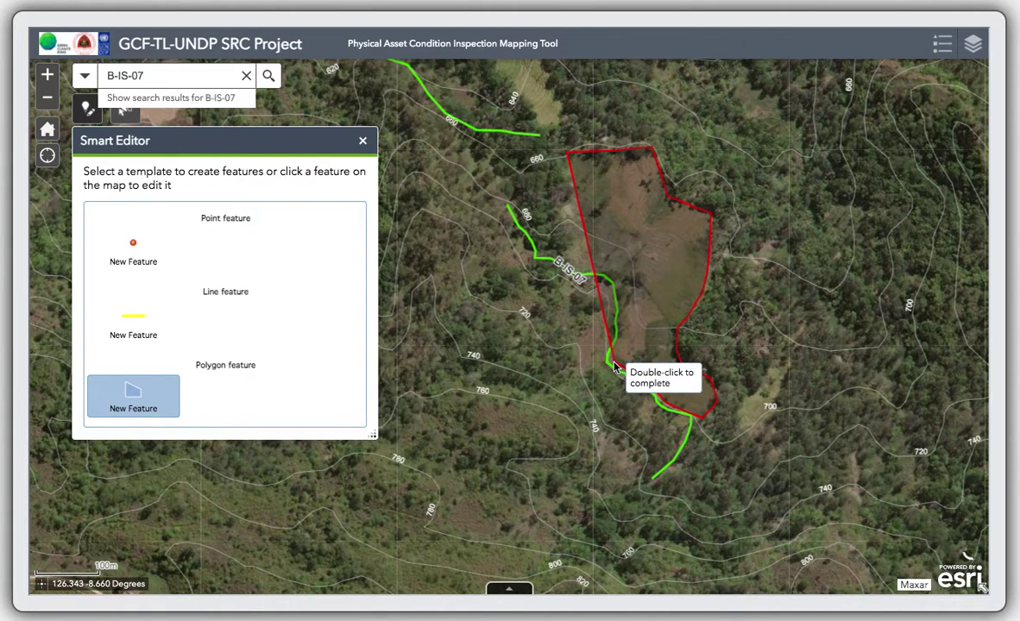
click(614, 298)
click(605, 270)
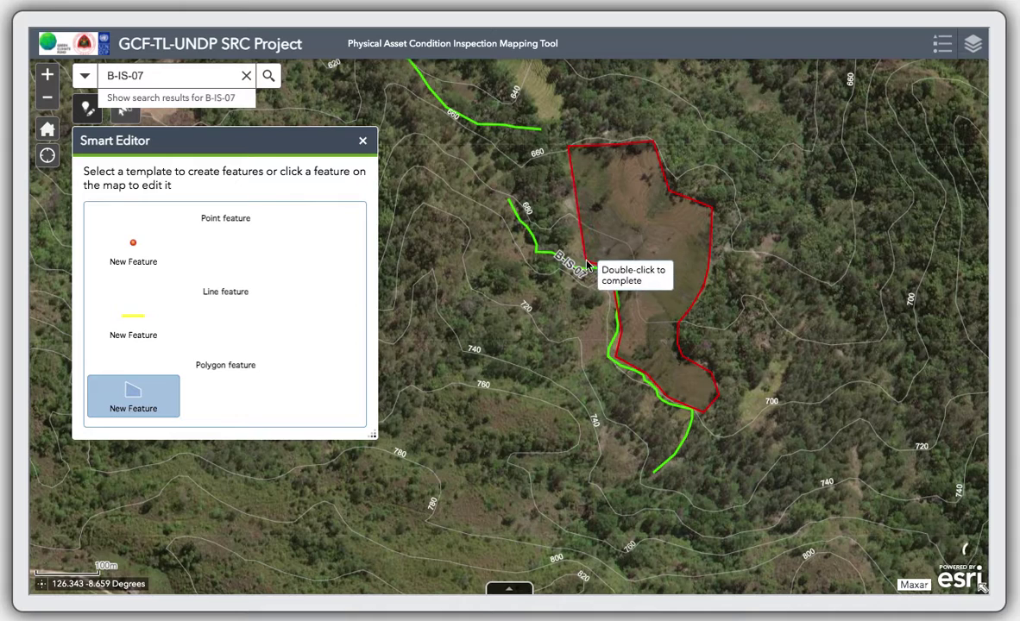
click(562, 250)
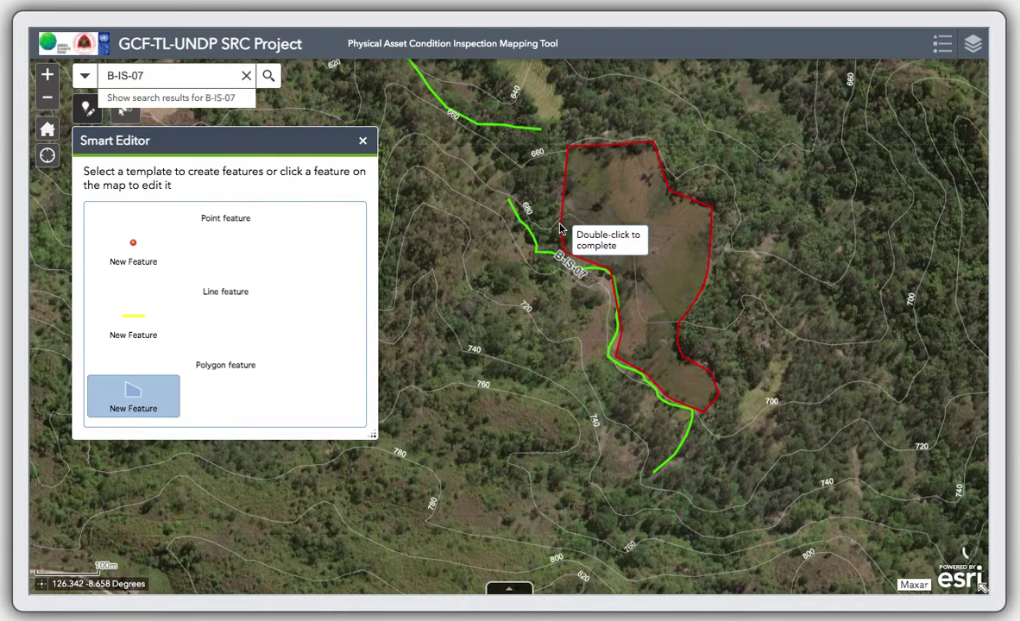
double_click(562, 176)
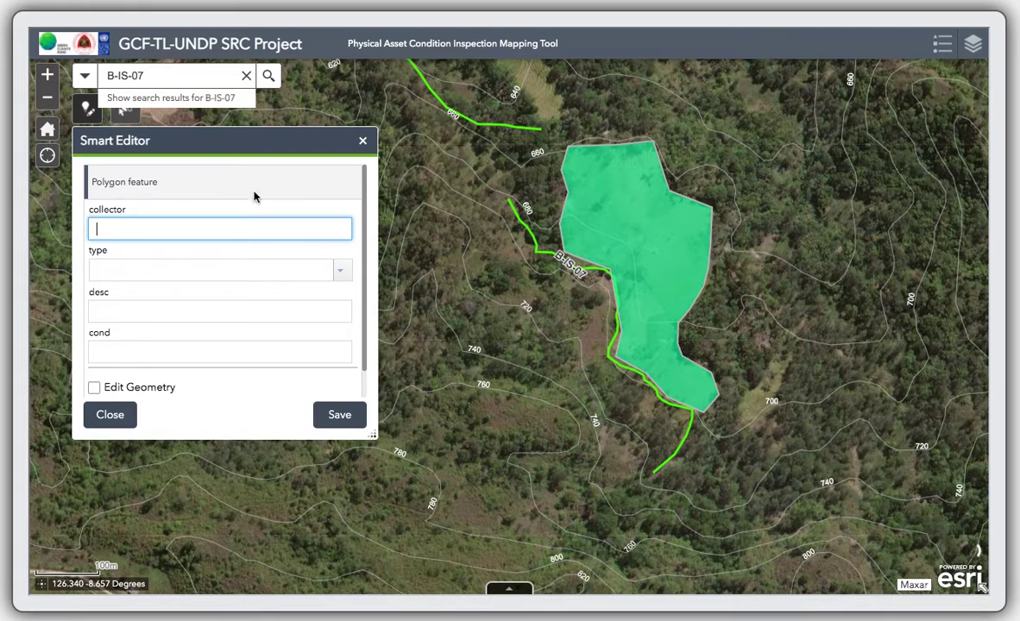
Step: Enter the collector's name, set type to Farm, and describe it as 'beneficiary of B-IS-07'
text(ppm)
click(340, 270)
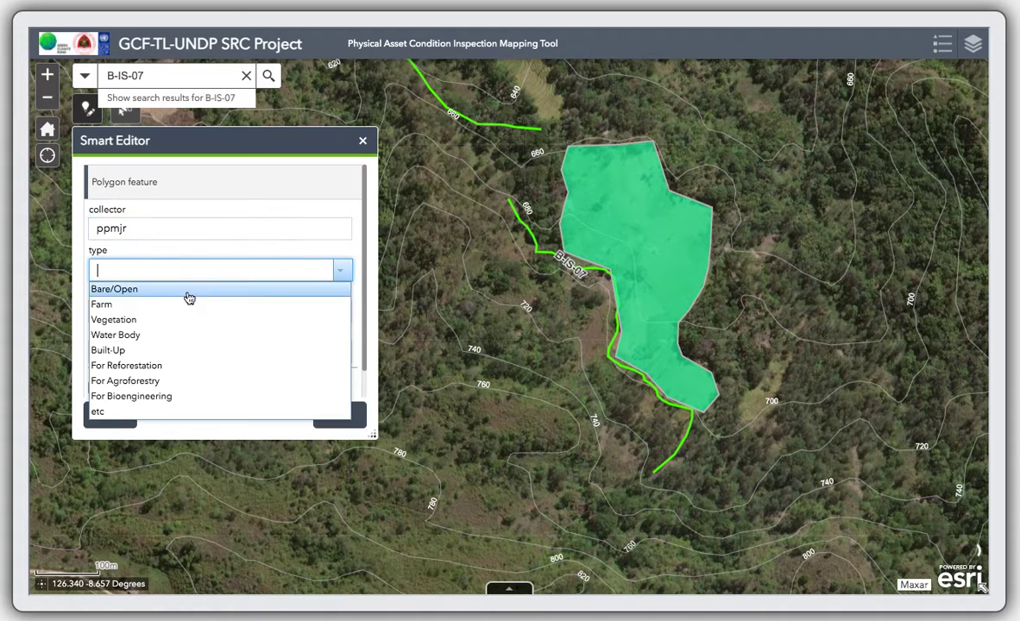
click(135, 304)
click(131, 311)
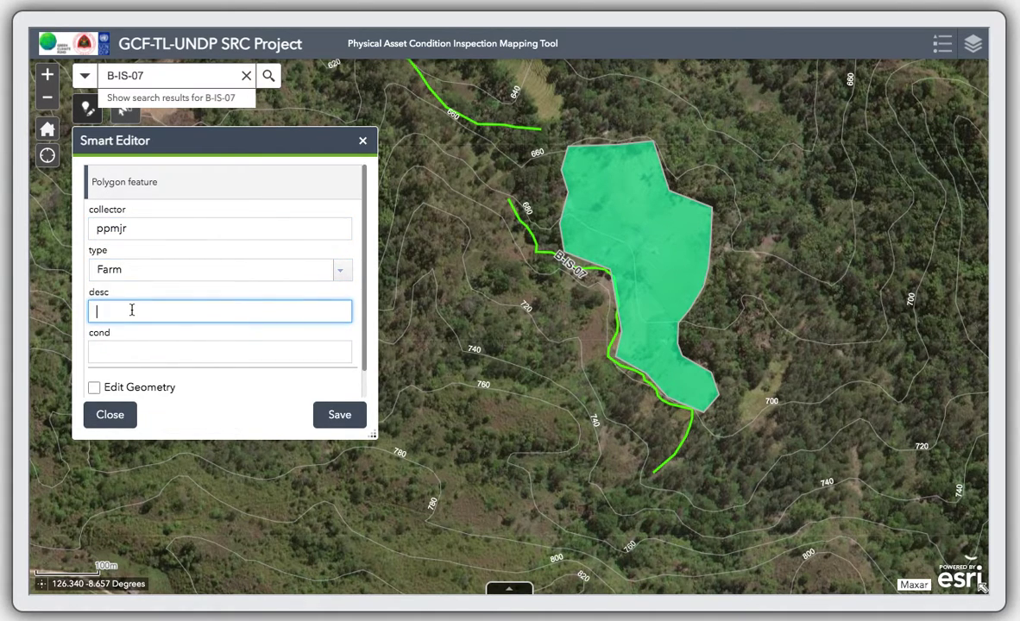
text(beneficiary of B)
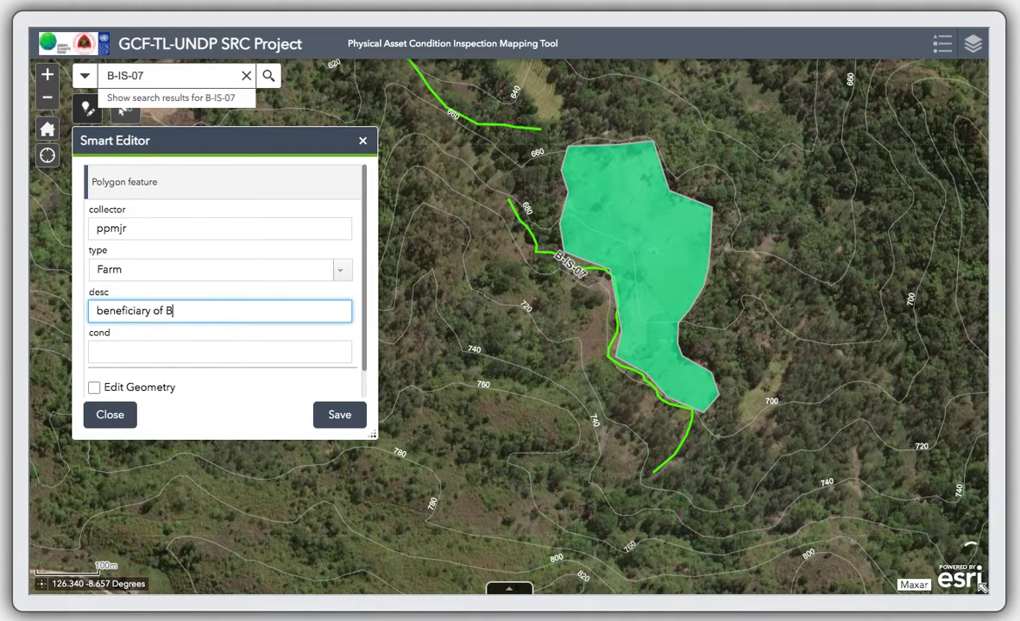
text(-IS-07)
Step: Set the condition to 'non-irrigated', correcting its spelling, and save the feature
click(138, 352)
text(non-)
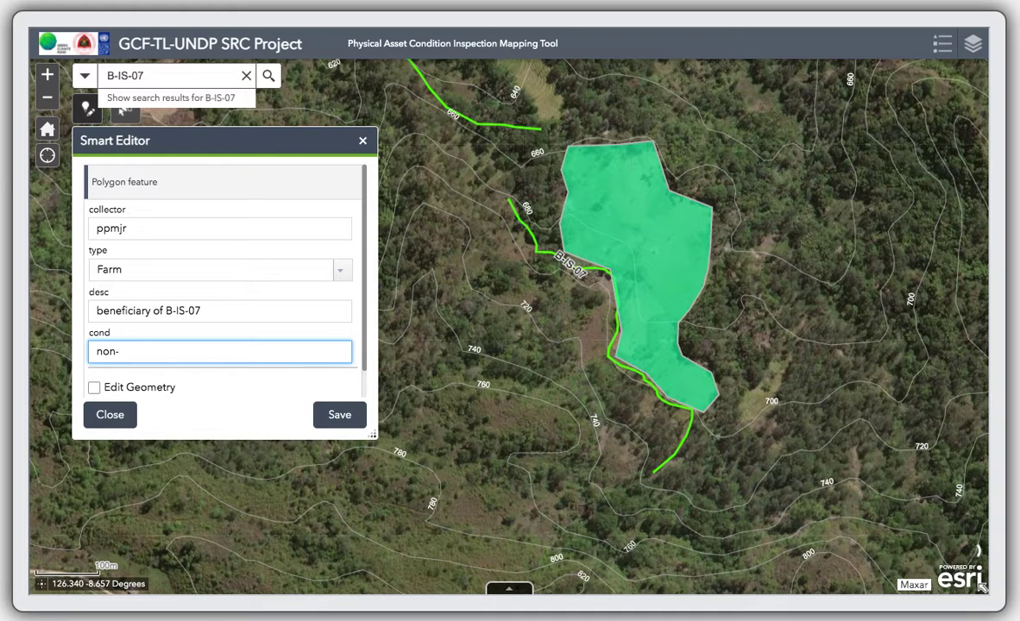
text(iirigated)
right_click(125, 350)
click(169, 357)
click(97, 351)
text(non-)
click(352, 419)
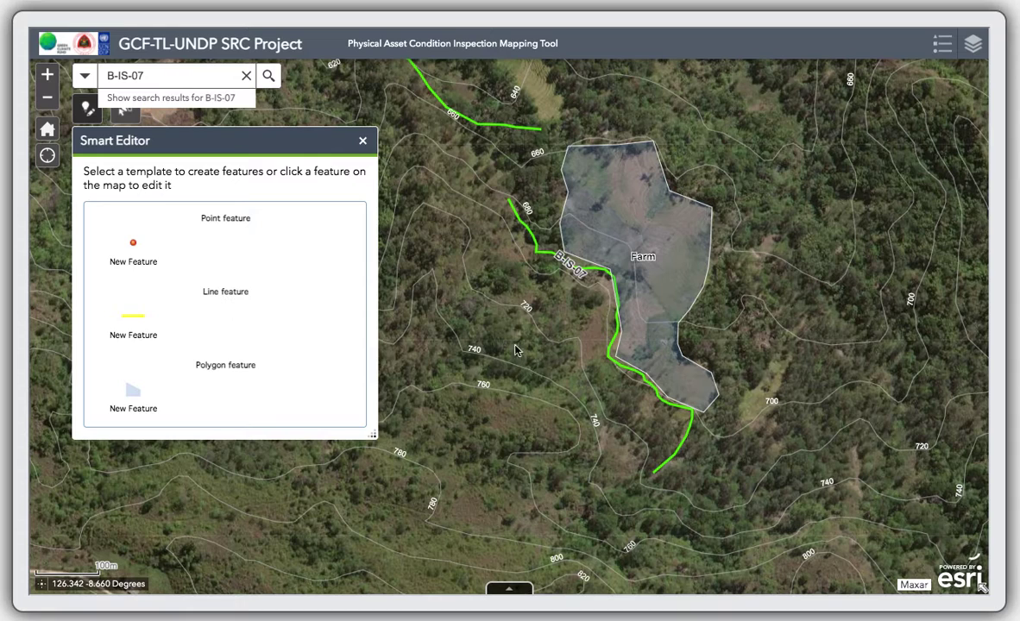
Step: Close Smart Editor and refresh the Polygon table to list the 59,744.01 sqm Farm
click(363, 140)
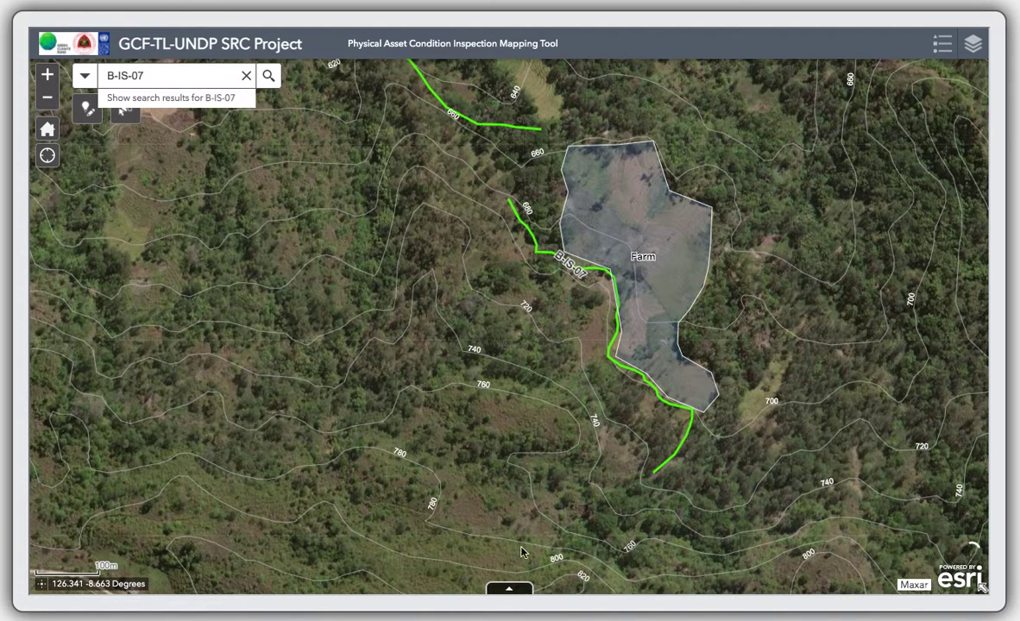
click(509, 587)
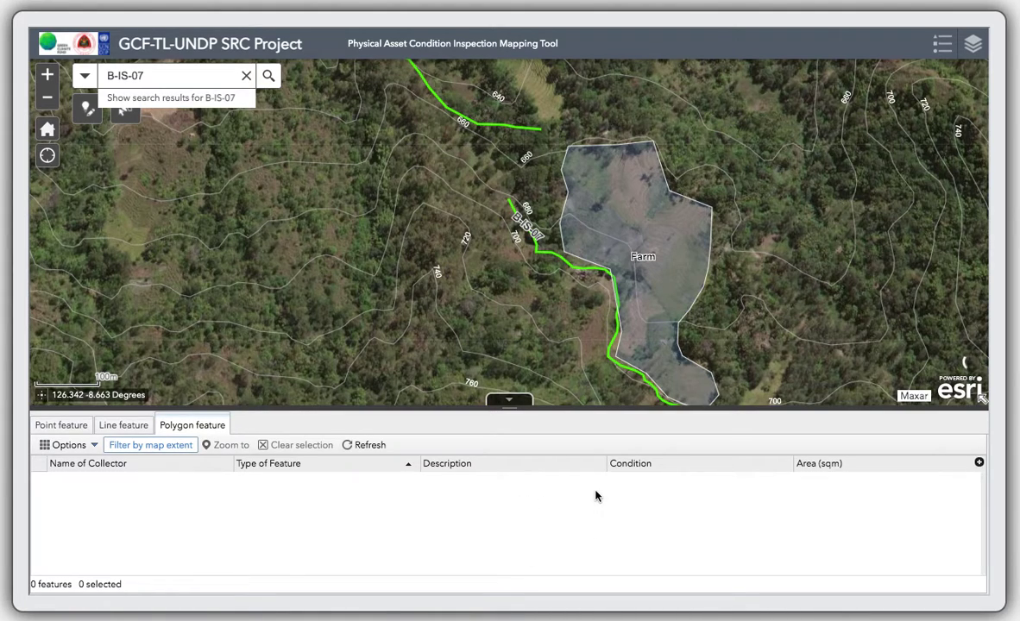
click(366, 449)
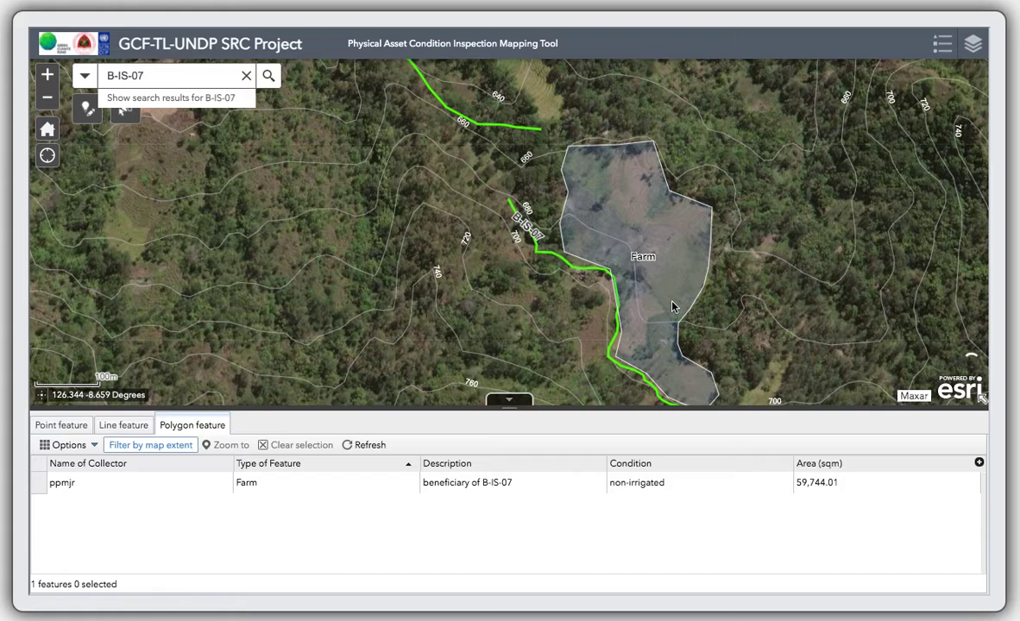
Step: Collapse the attribute table and return to the whole-island home view
click(517, 400)
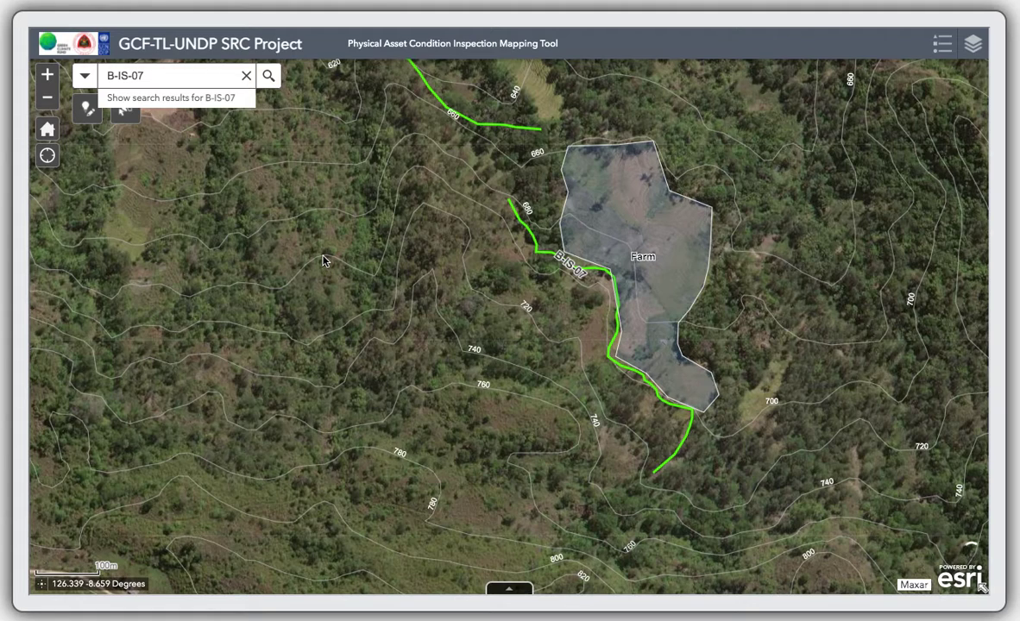
click(47, 129)
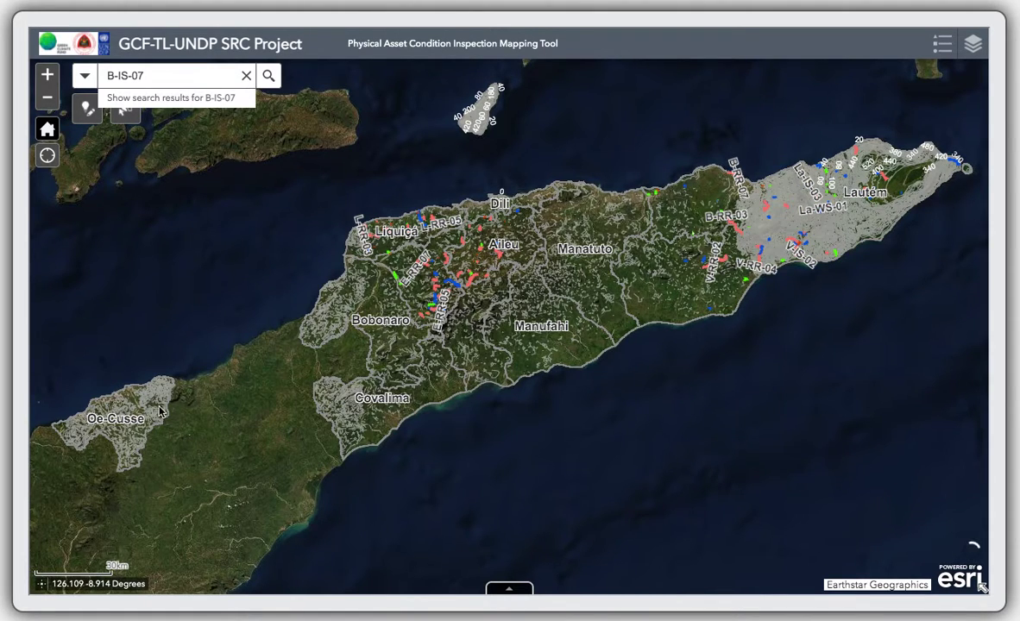
Step: Switch off the 20m CI, Municipal boundary and Infra projects layers
click(975, 47)
click(974, 48)
click(975, 48)
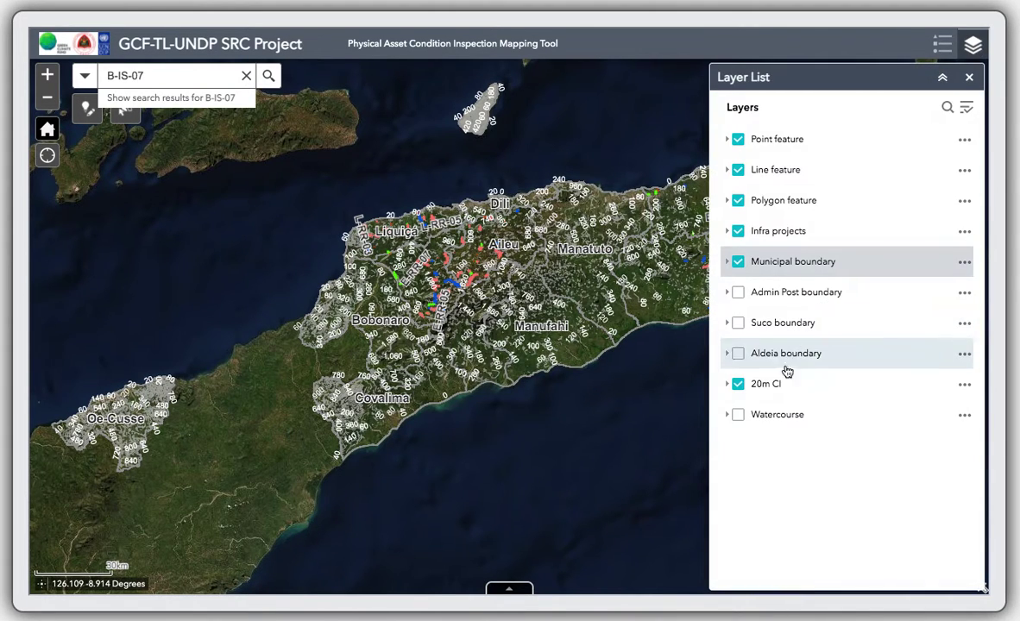
click(738, 384)
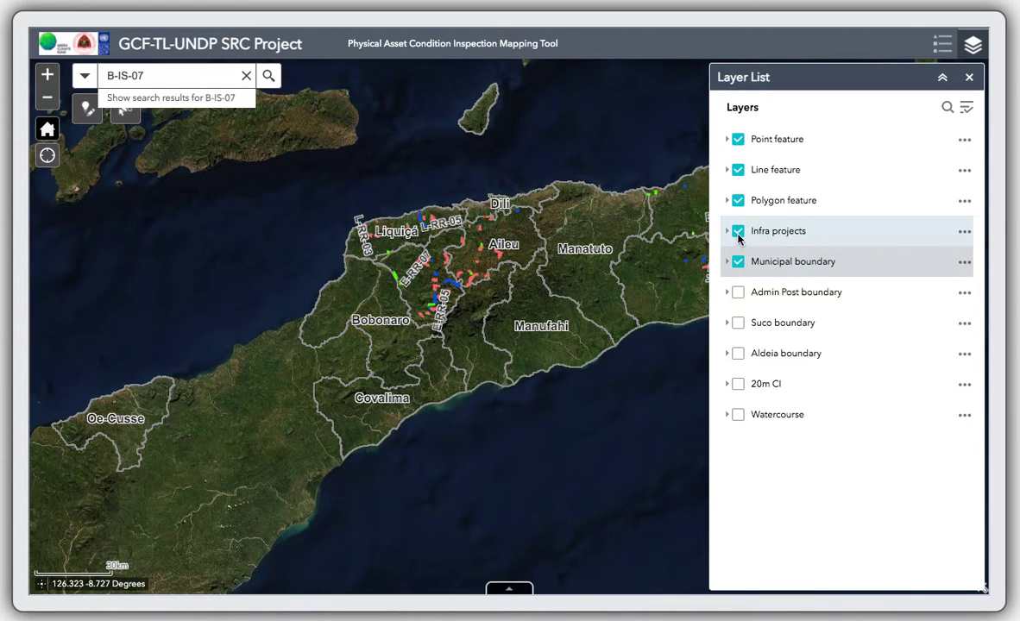
click(739, 262)
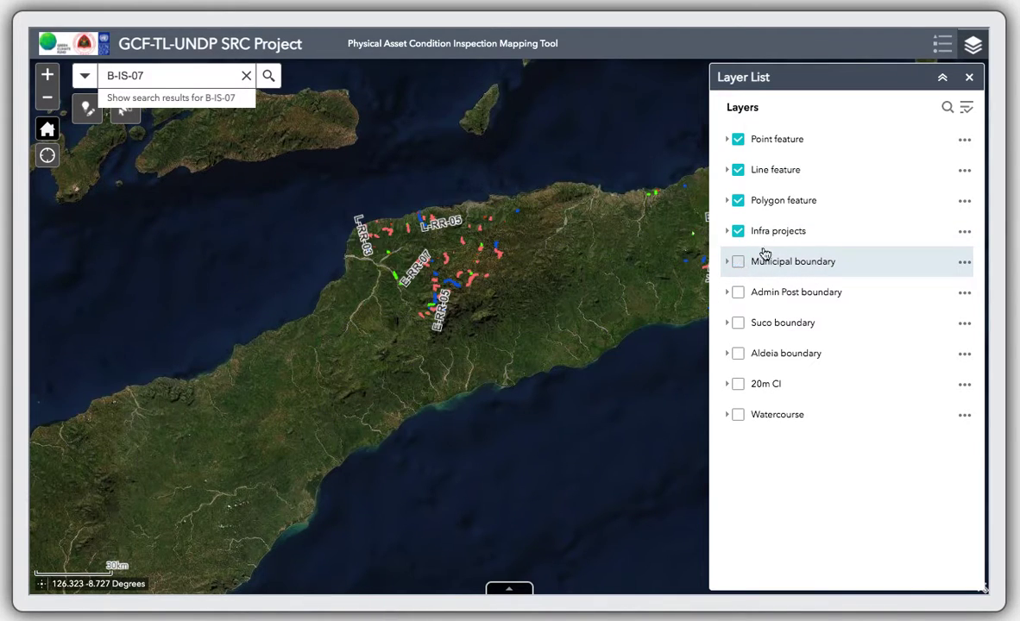
click(739, 233)
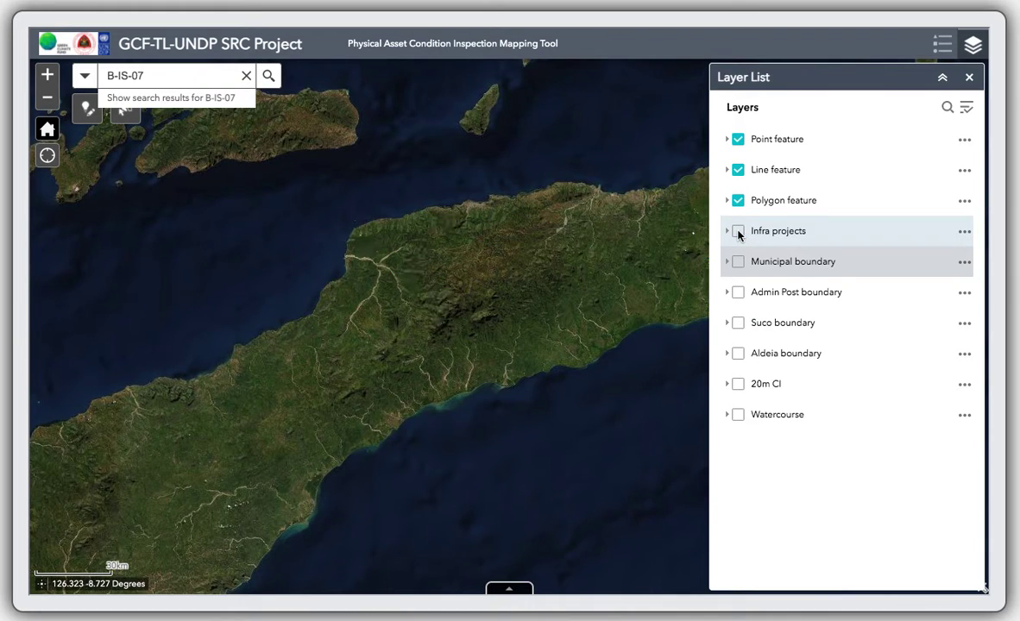
click(971, 77)
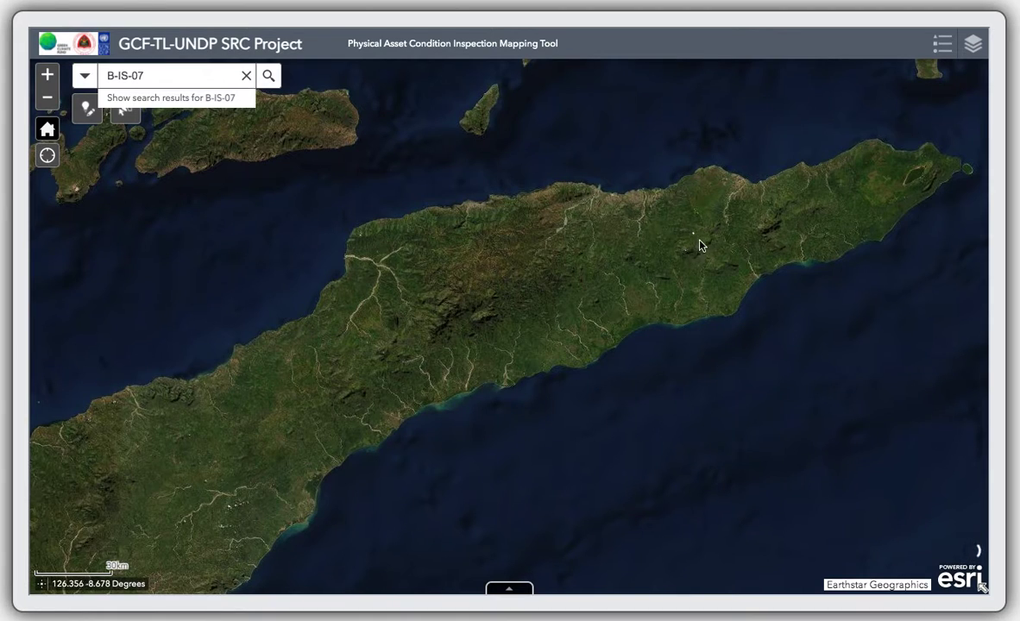
Step: Reopen the attribute table, select the Farm row and zoom the map to it
click(511, 595)
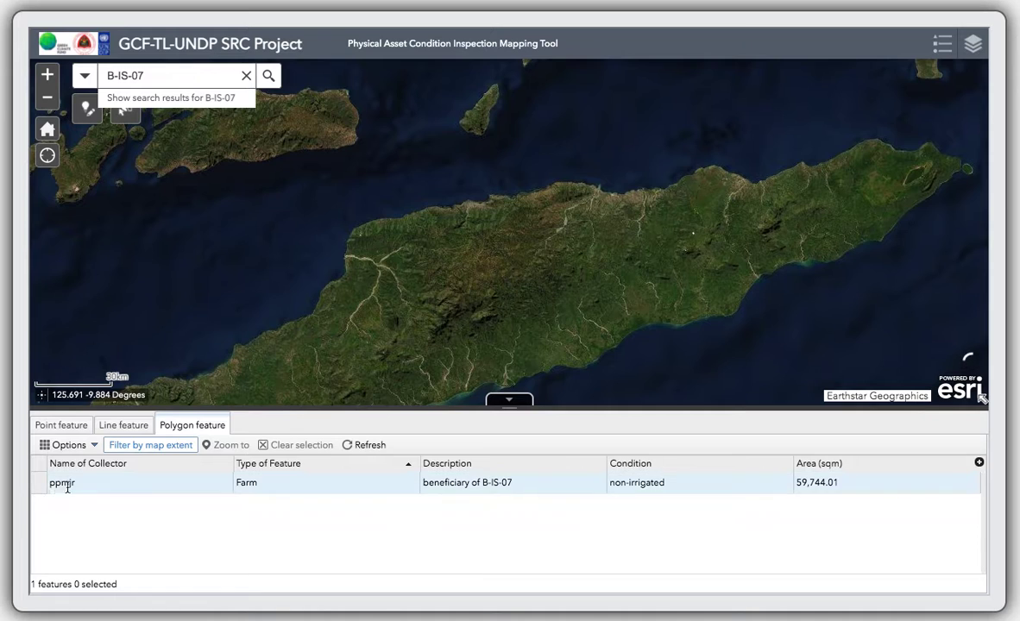
click(38, 490)
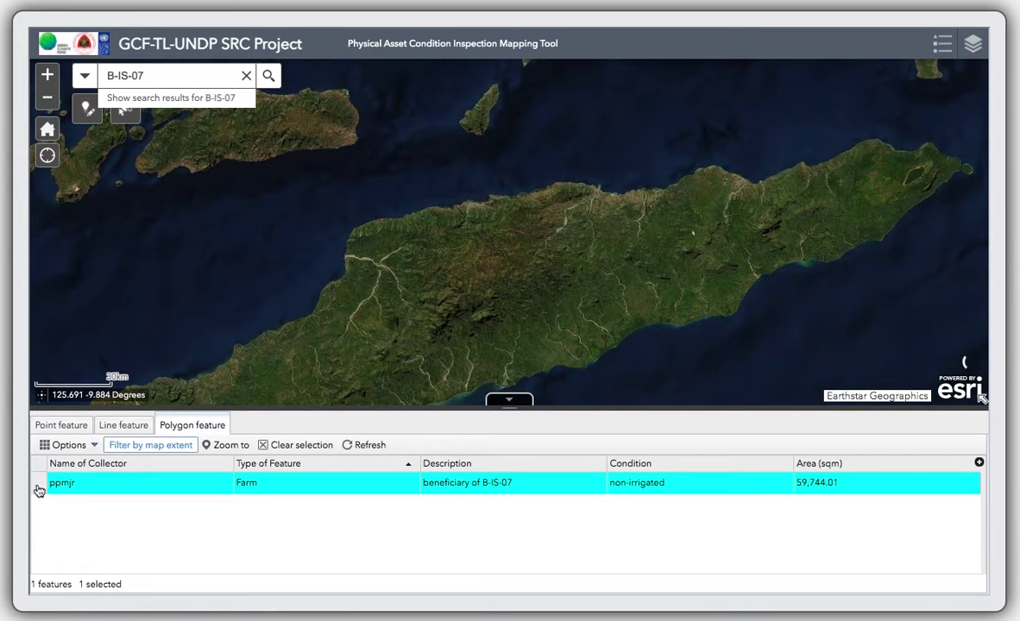
click(227, 445)
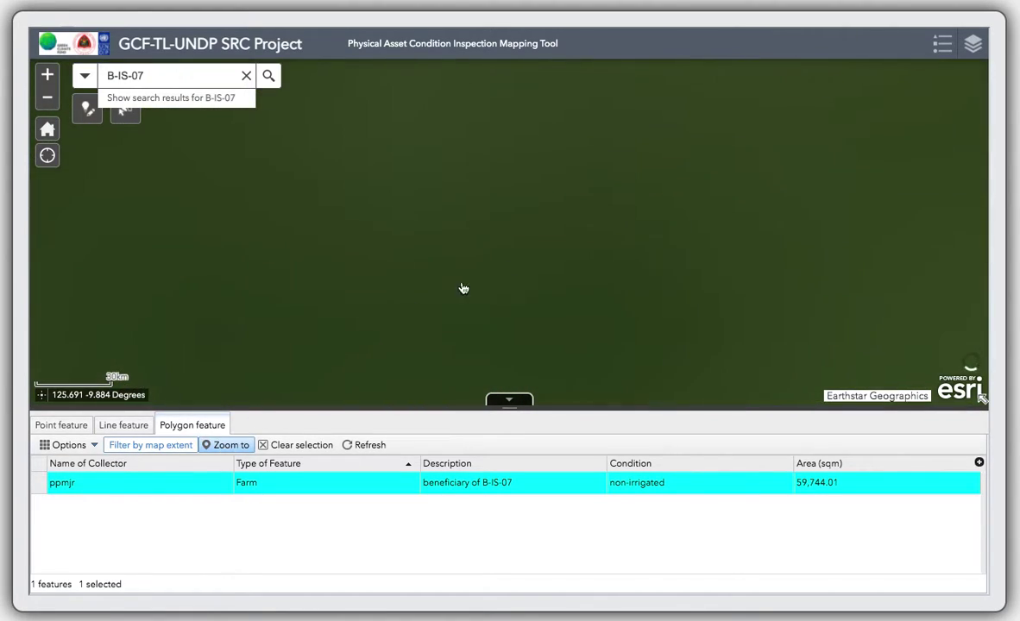